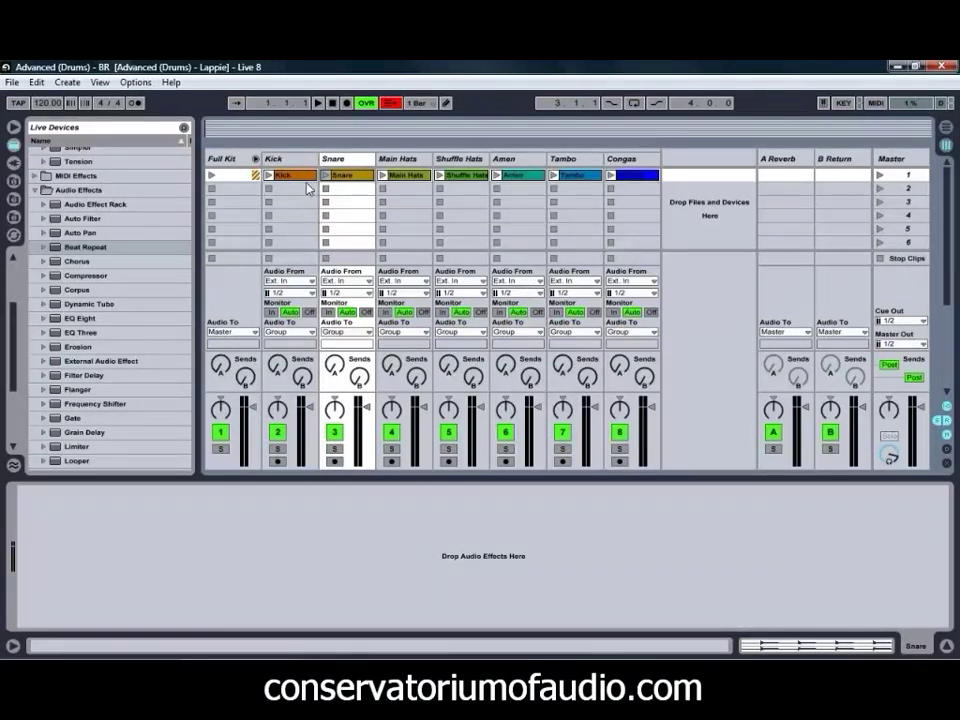
Step: Examine the waveform of each drum clip in the kit, from Kick through Congas
left_click(350, 177)
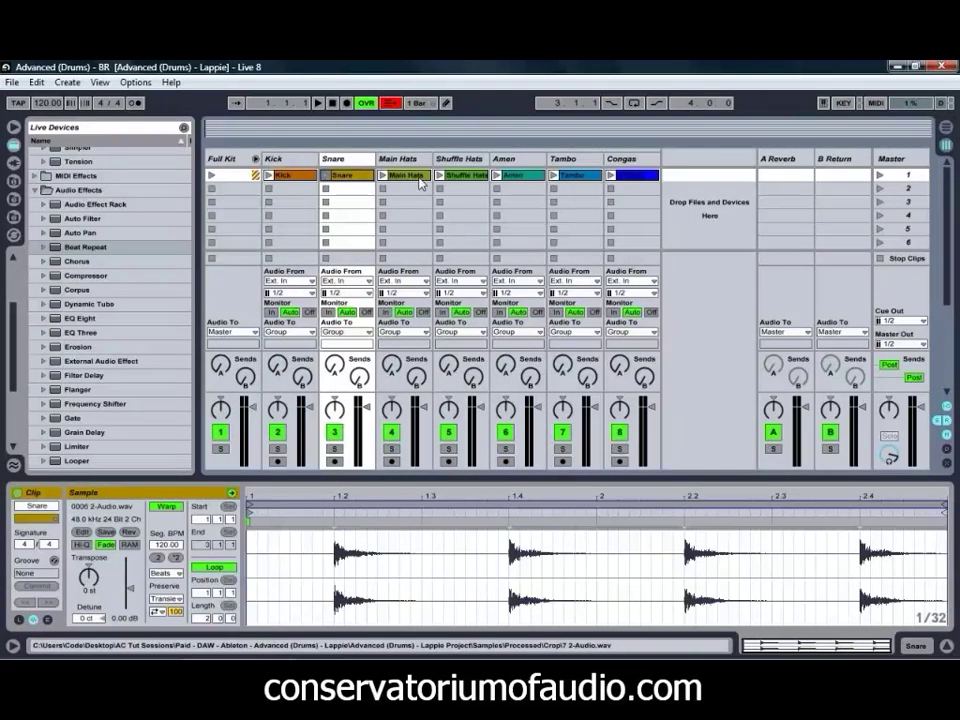
left_click(421, 177)
left_click(472, 177)
left_click(532, 178)
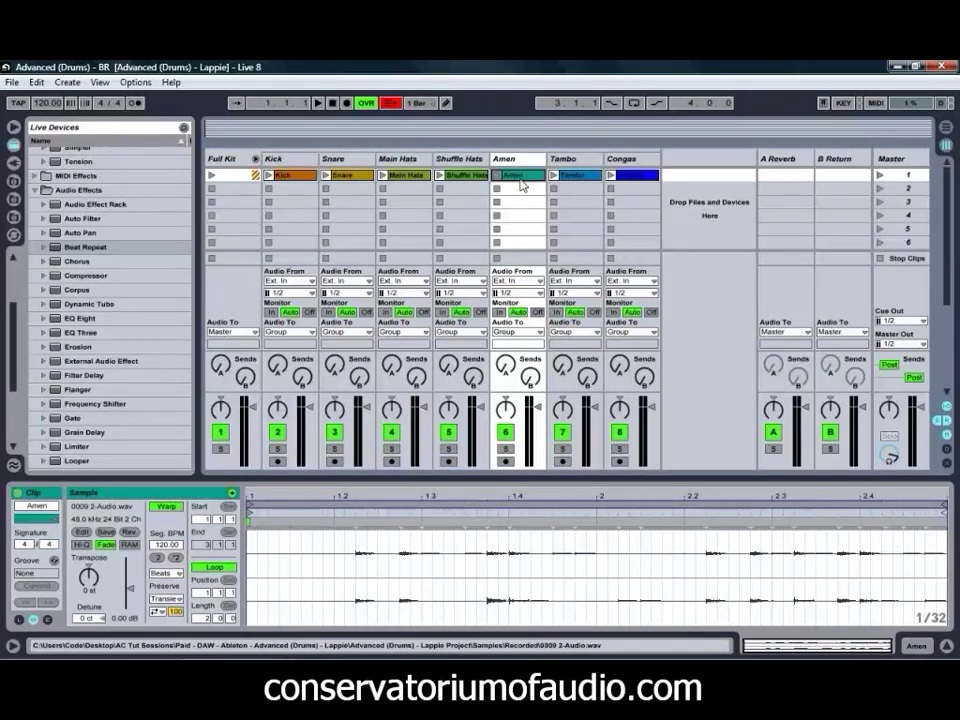
left_click(312, 183)
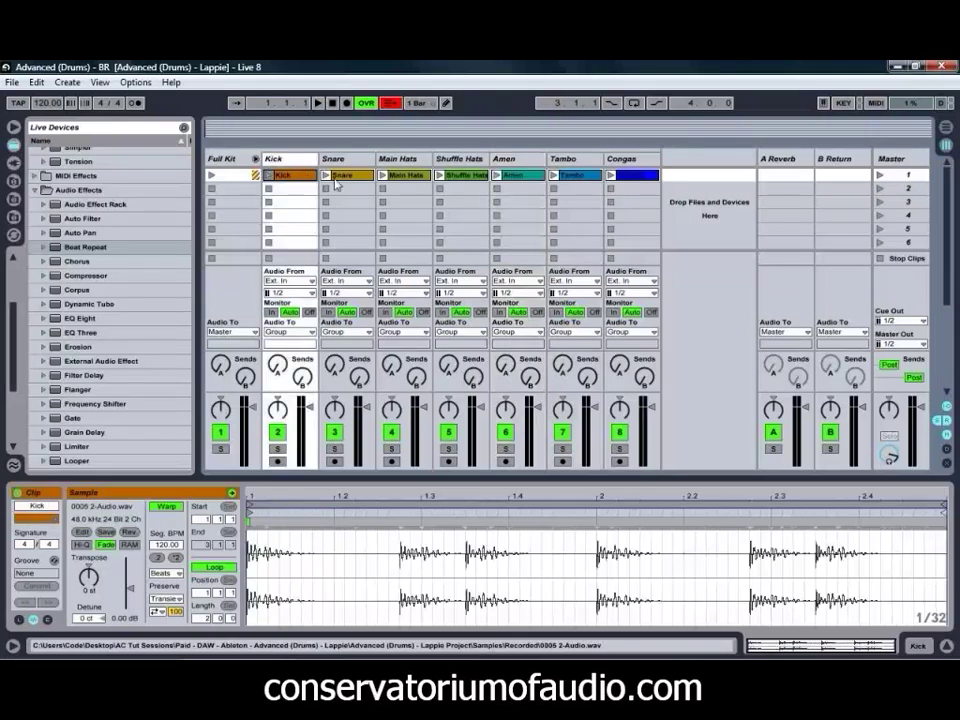
left_click(355, 183)
left_click(407, 181)
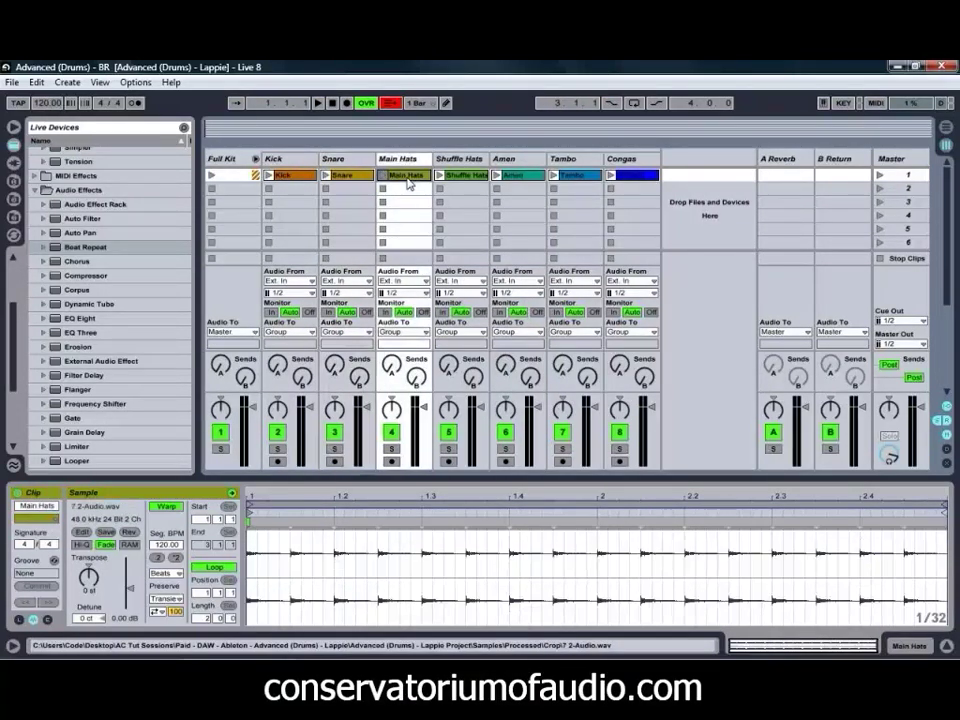
left_click(455, 180)
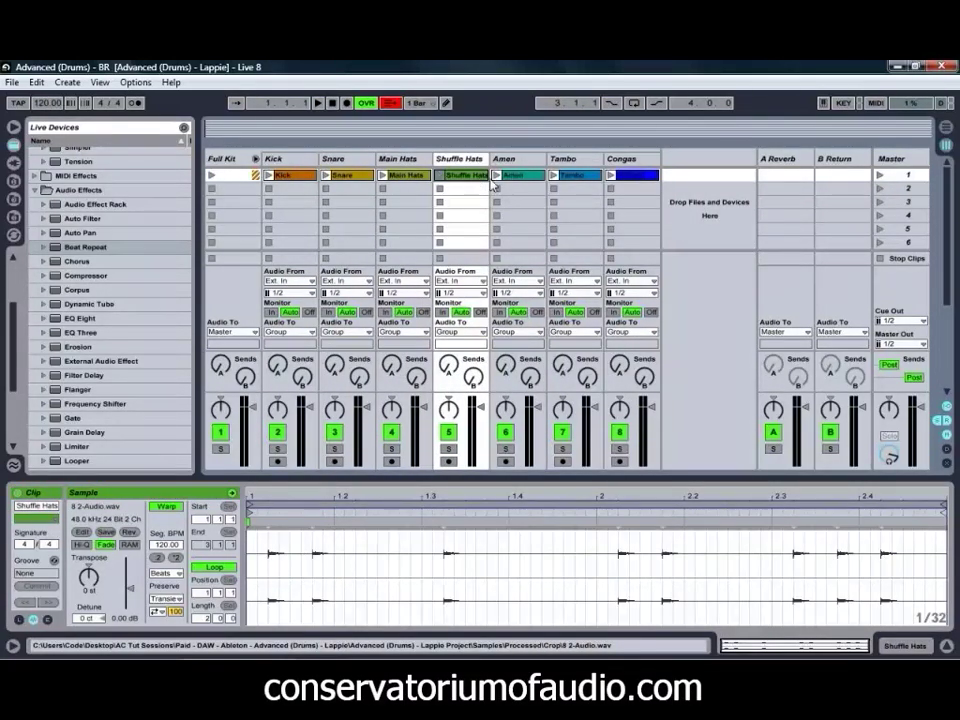
left_click(529, 183)
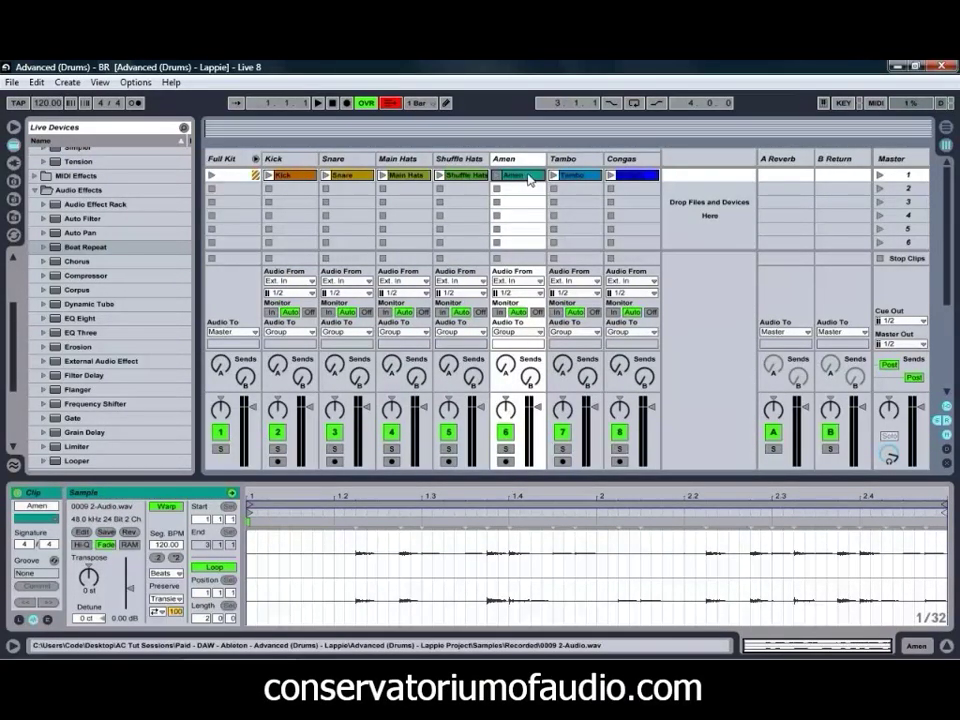
left_click(576, 179)
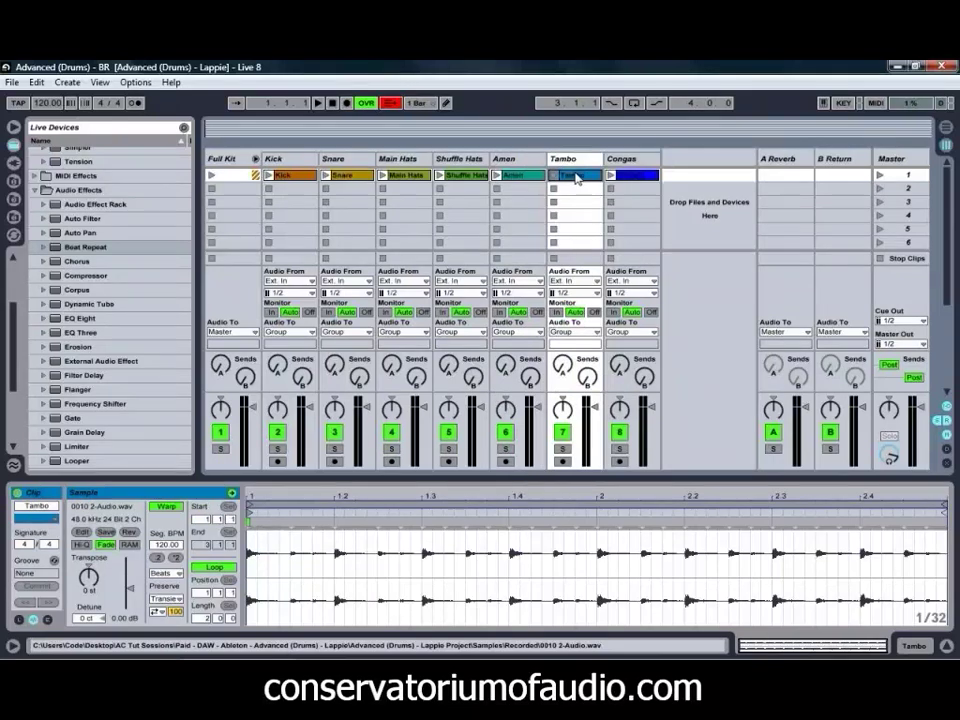
left_click(630, 178)
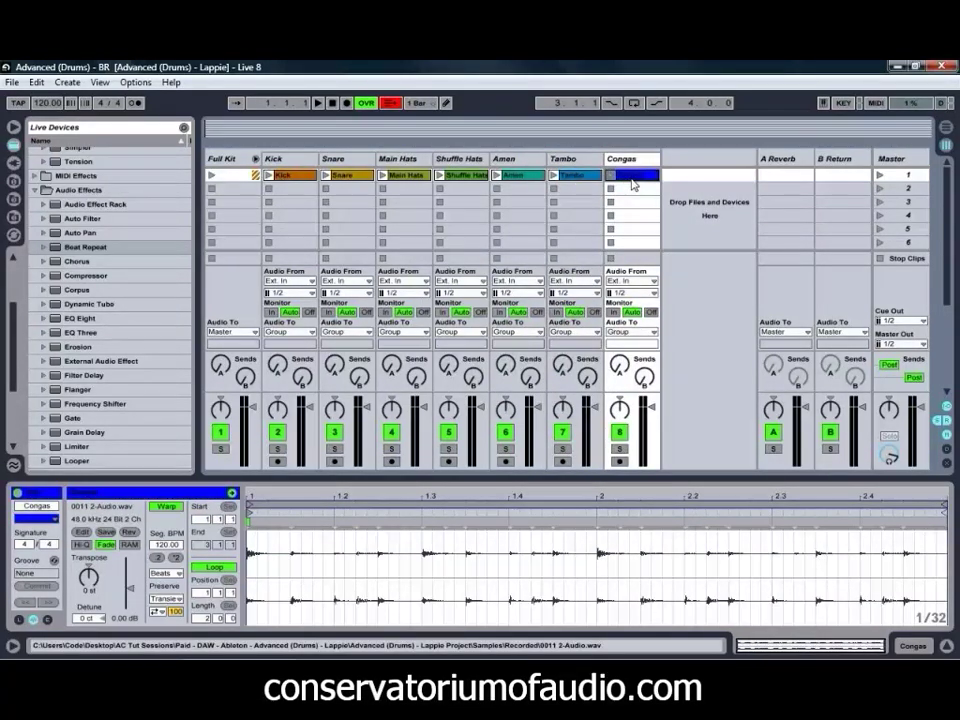
Step: Play scene 1 to hear the whole drum kit together, and stop playback
left_click(879, 177)
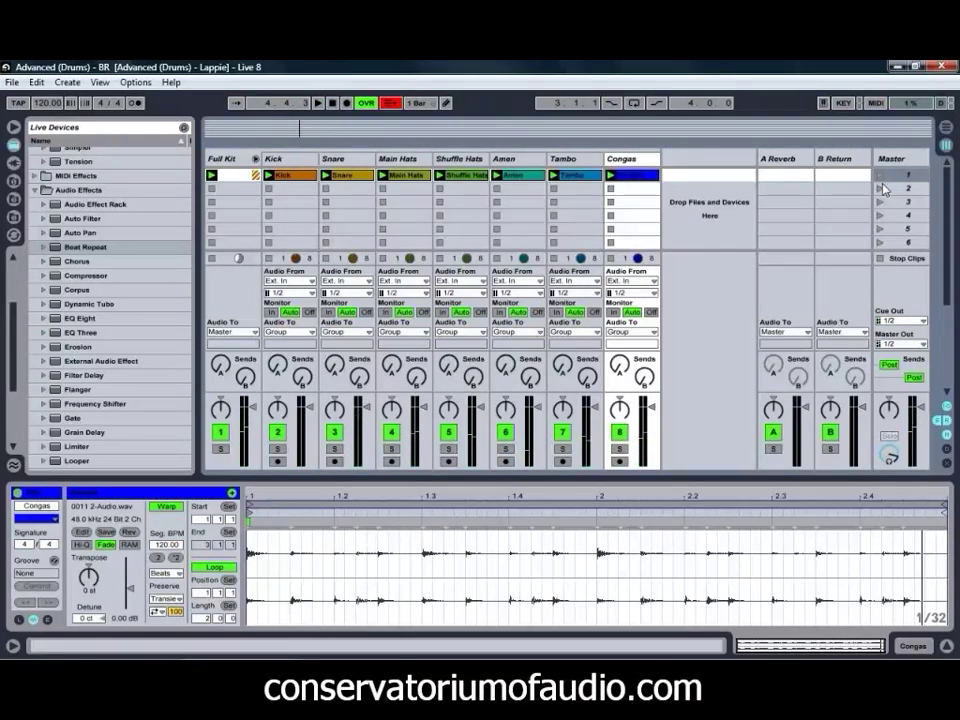
left_click(882, 188)
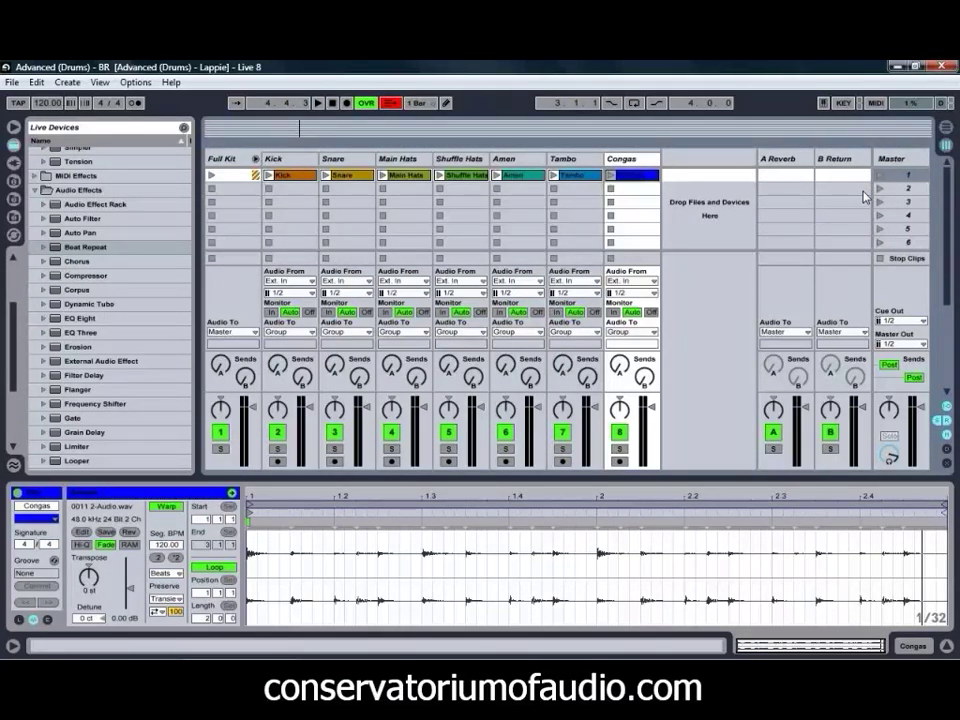
Step: Load the Beat Repeat preset Microfillz onto the Snare track and audition the Snare clip
left_click(43, 248)
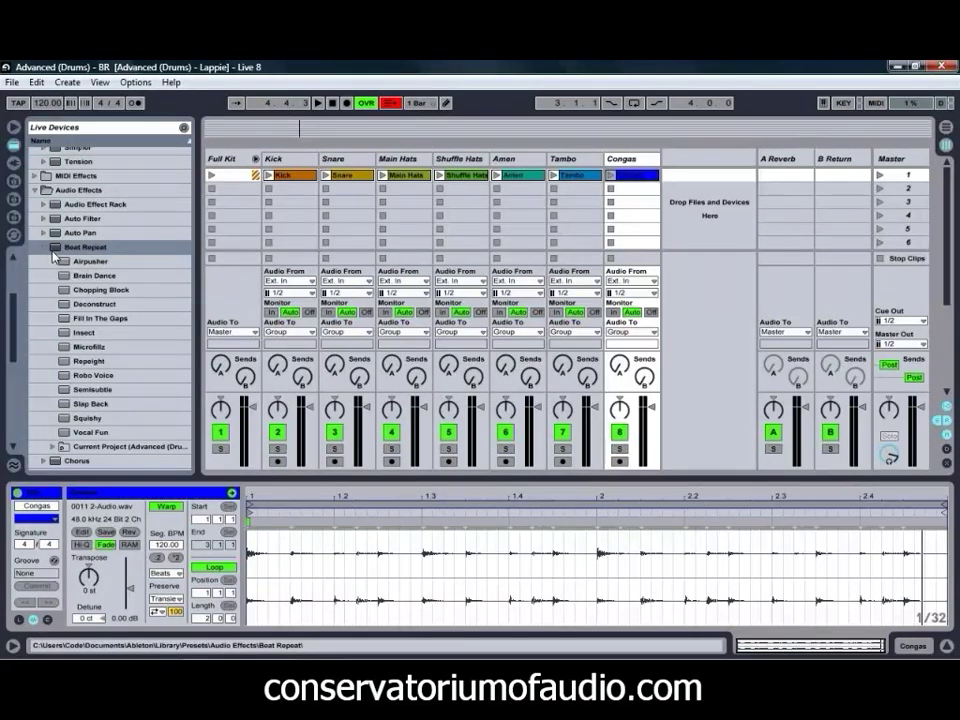
left_click(68, 349)
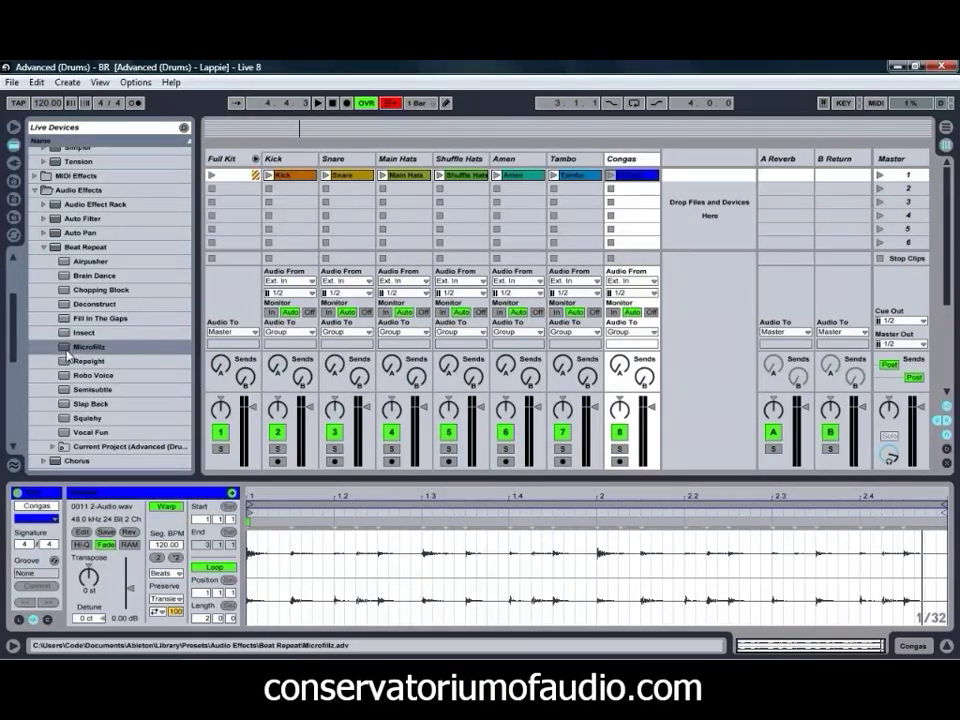
left_click(352, 163)
key("Return")
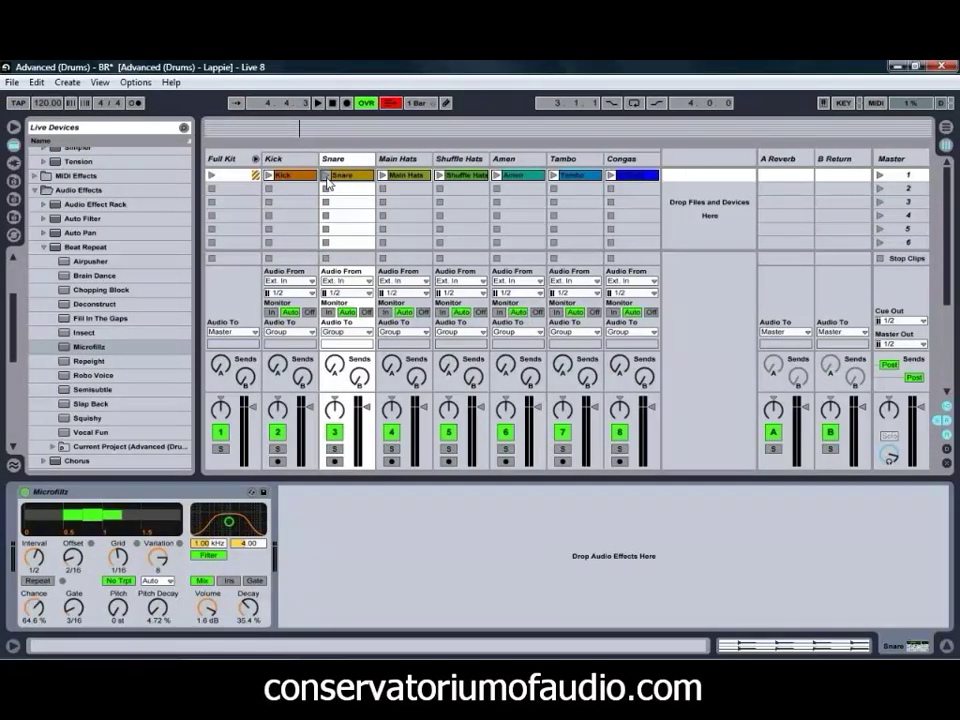
key("space")
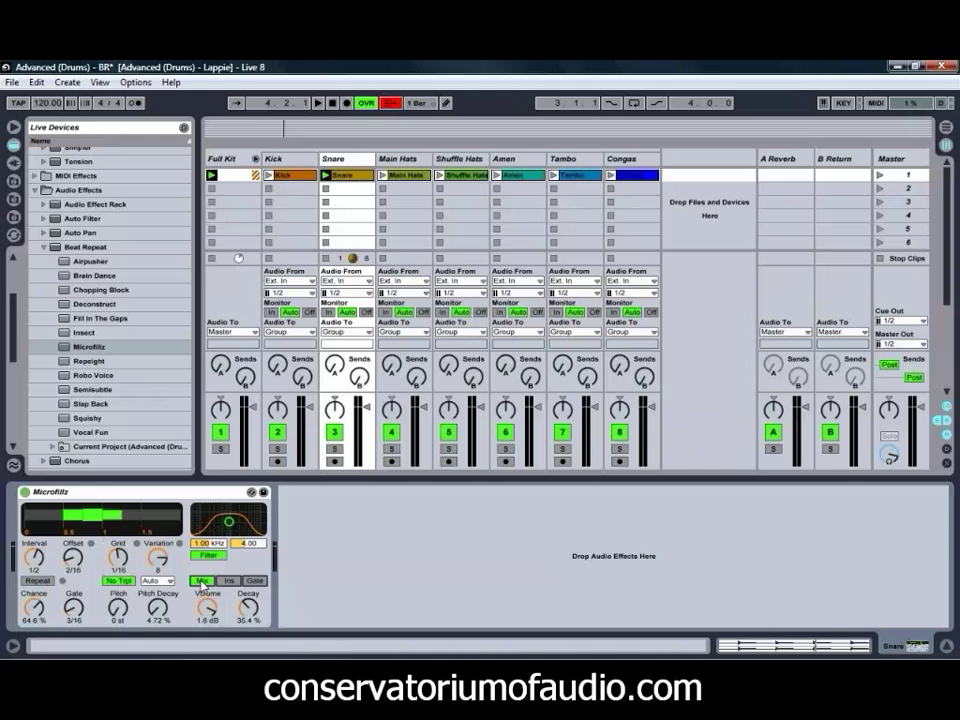
Step: Try the Ins and Gate output modes on Microfillz and set its Offset to 5/16
left_click(229, 581)
left_click(253, 581)
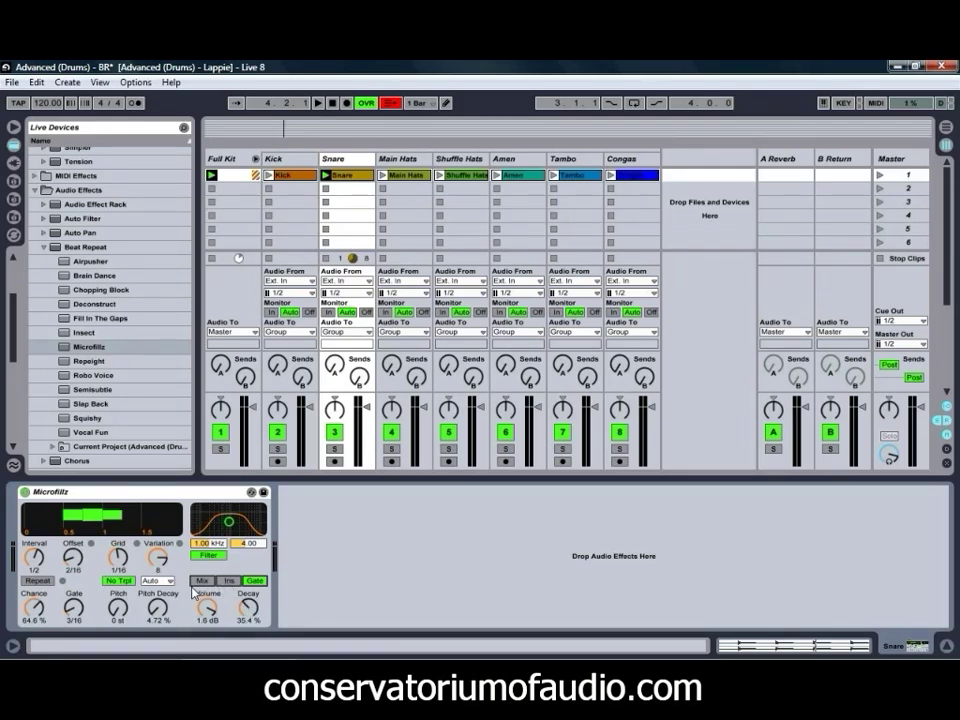
left_click_drag(74, 560, 78, 566)
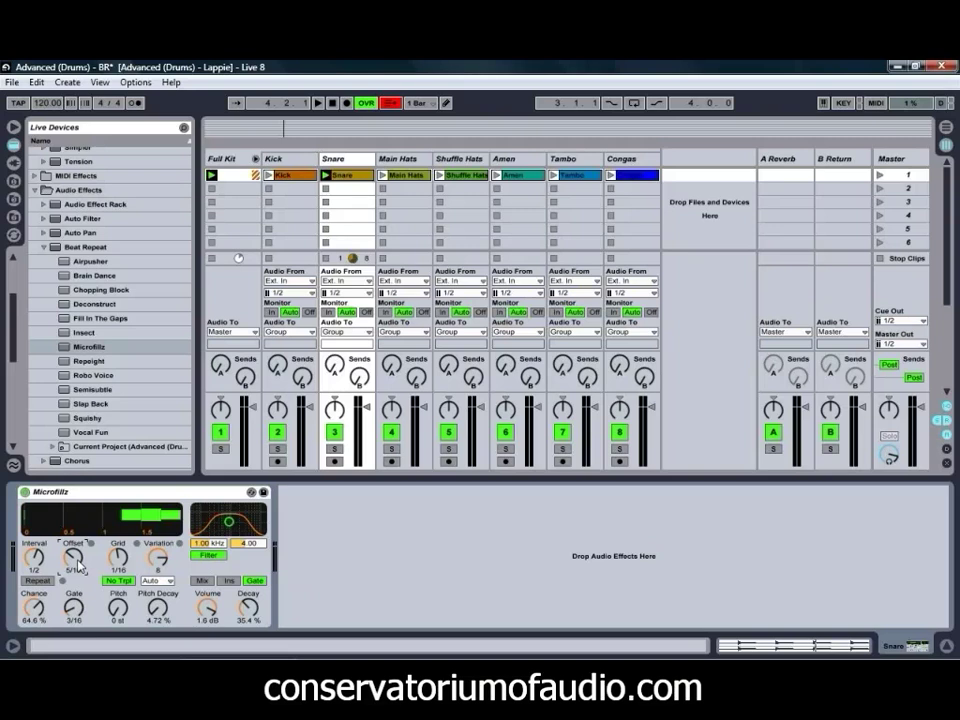
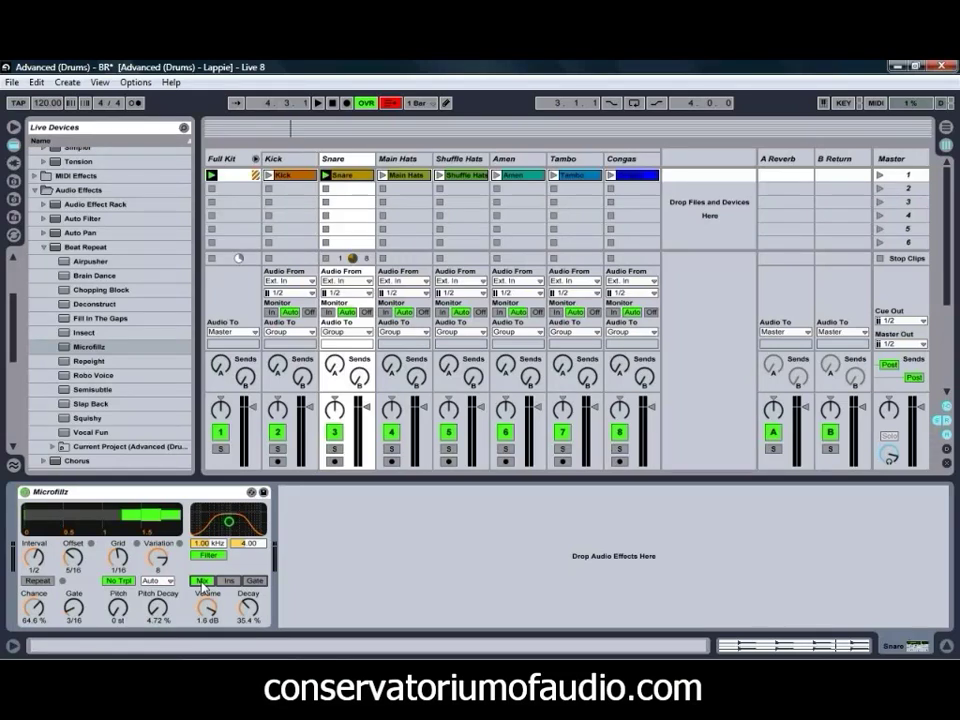
Step: Set the Microfillz Chance to 100 % and its Grid to 1/32 while auditioning the Snare clip
key("space")
left_click_drag(31, 621, 37, 619)
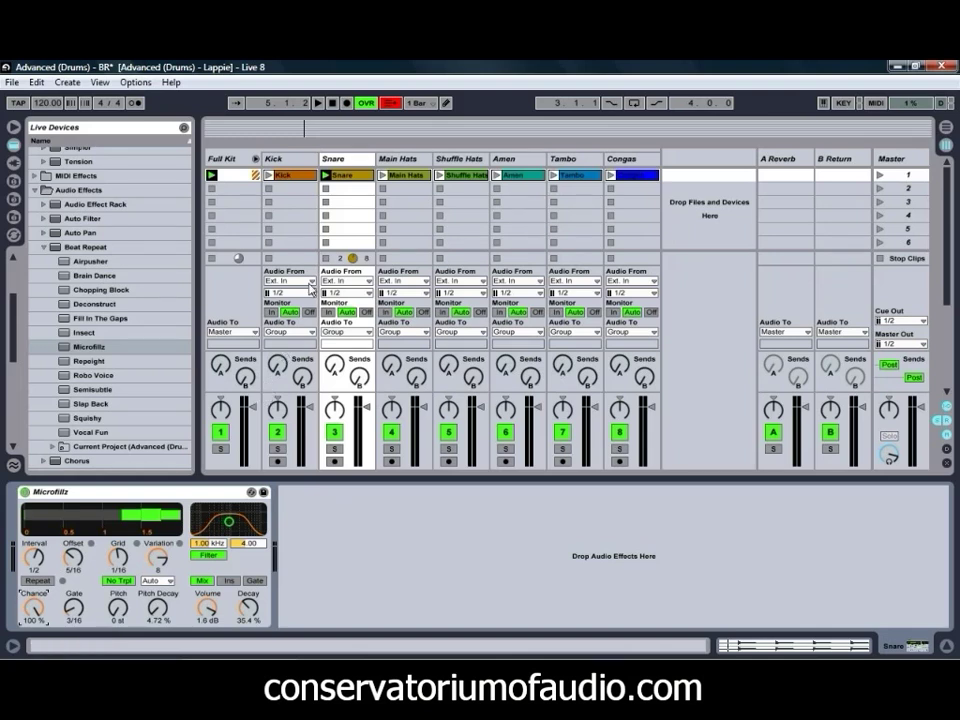
left_click(326, 176)
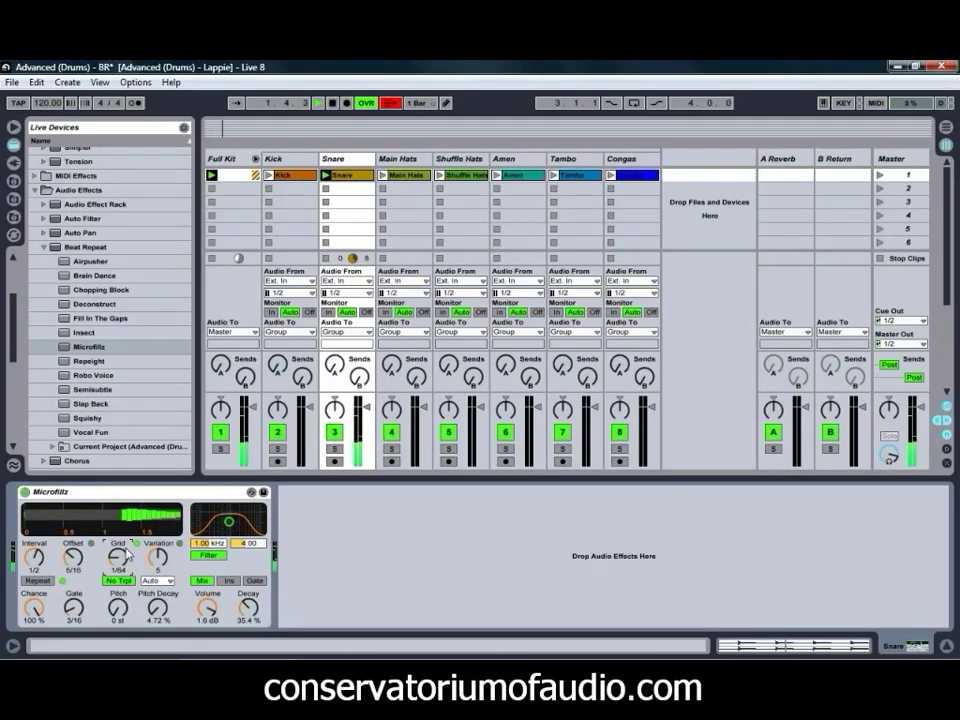
left_click_drag(118, 558, 118, 558)
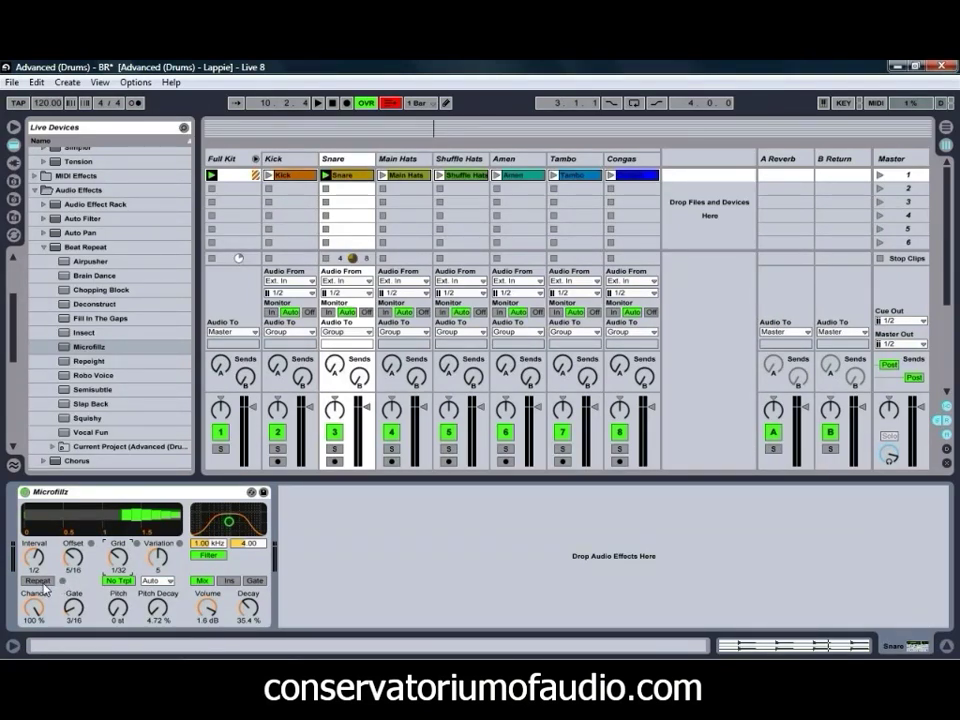
left_click(157, 580)
left_click(158, 578)
left_click(157, 580)
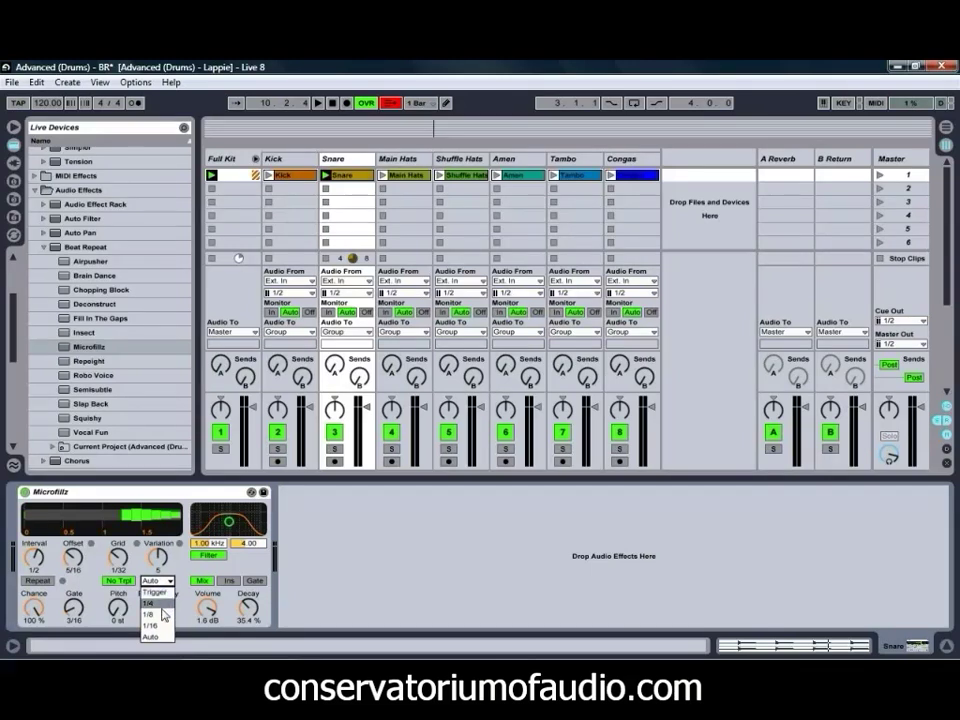
left_click(182, 580)
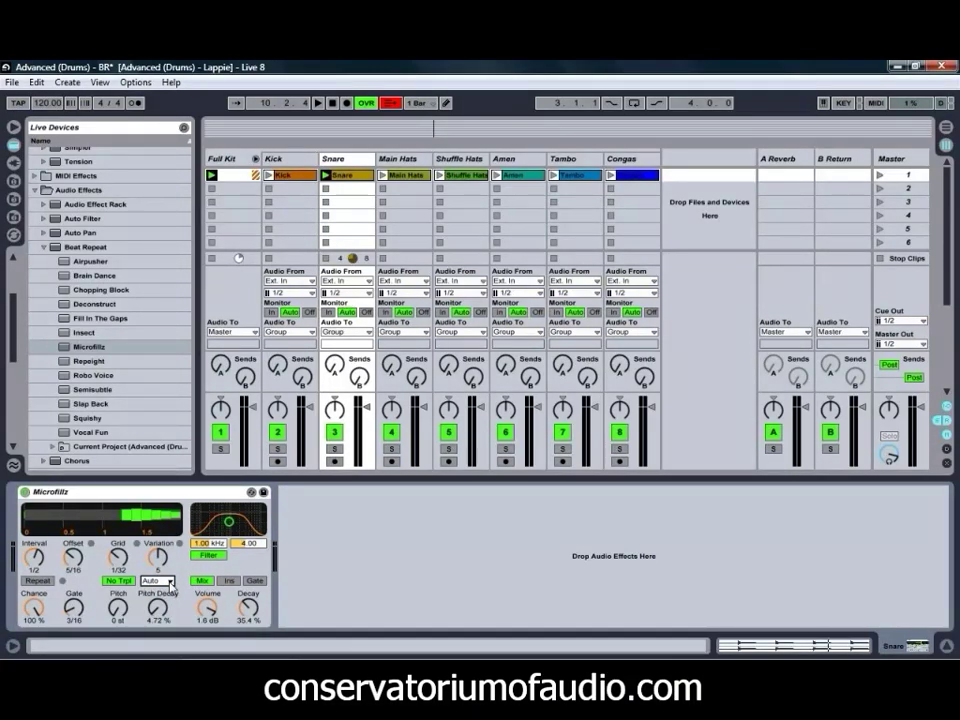
left_click(170, 583)
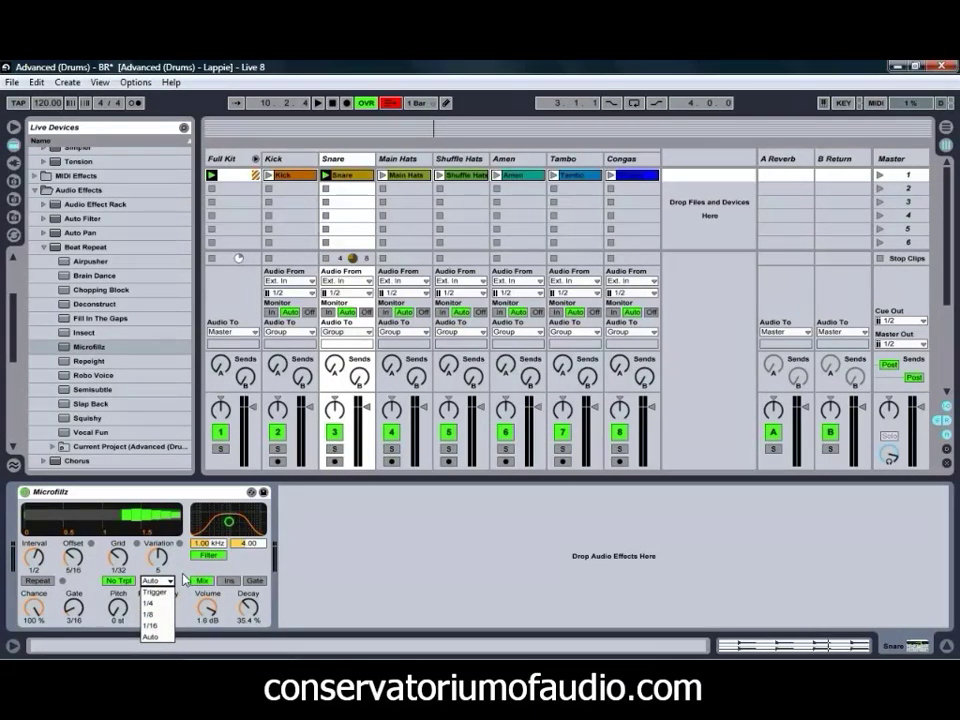
left_click(185, 580)
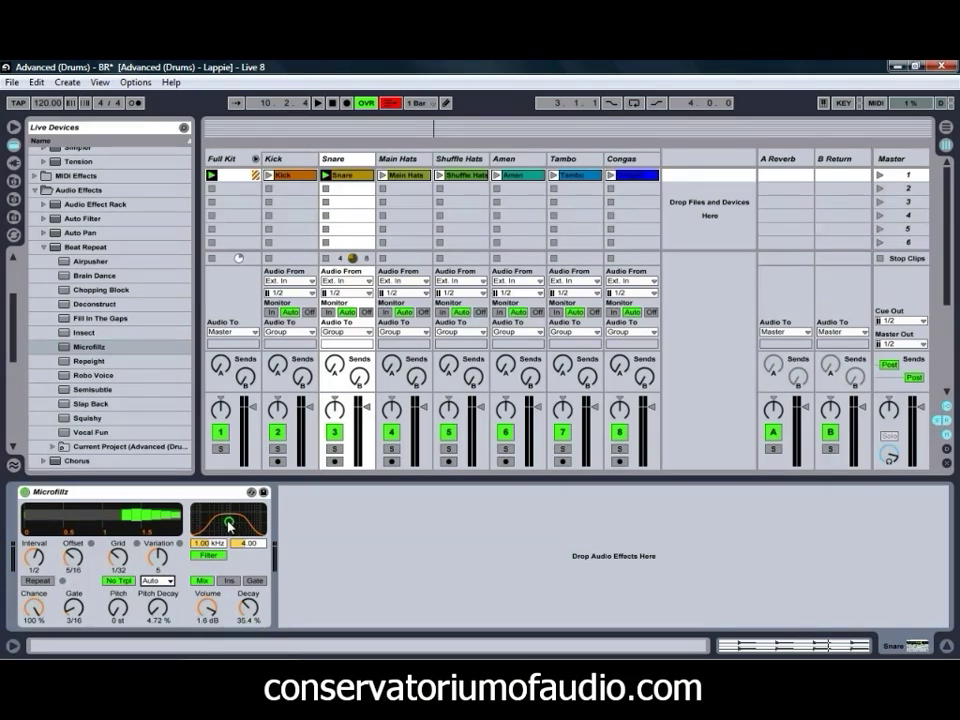
Step: During playback, adjust the Microfillz filter to 1.28 kHz with a width of 2.89 and lower Pitch to -4 st
key("space")
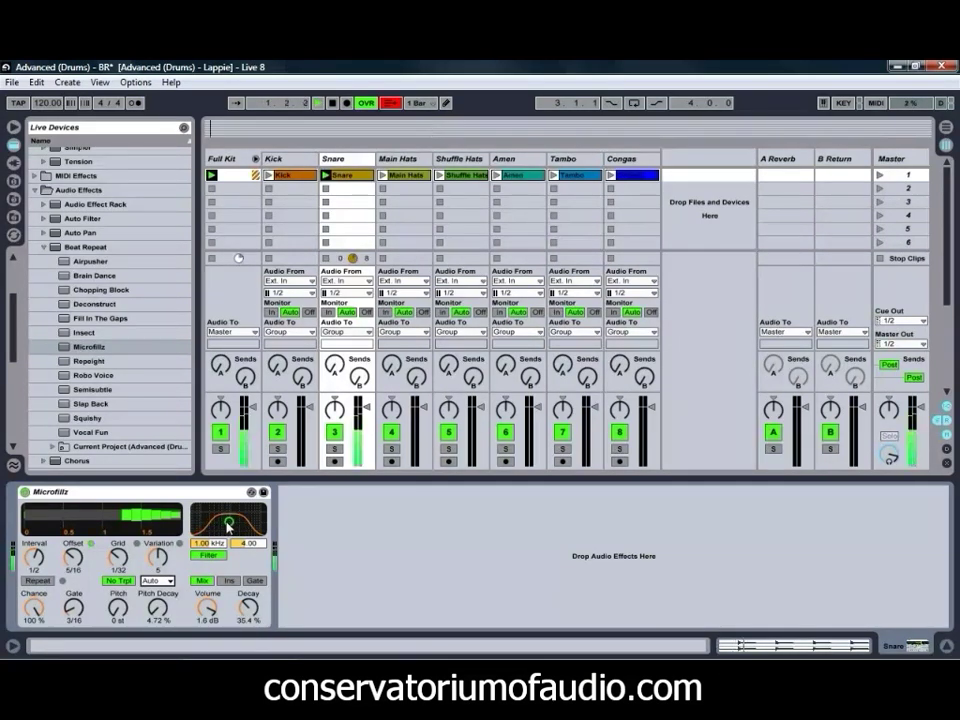
mouse_move(228, 521)
left_mouse_down()
mouse_move(259, 525)
mouse_move(231, 532)
mouse_move(241, 531)
left_mouse_up()
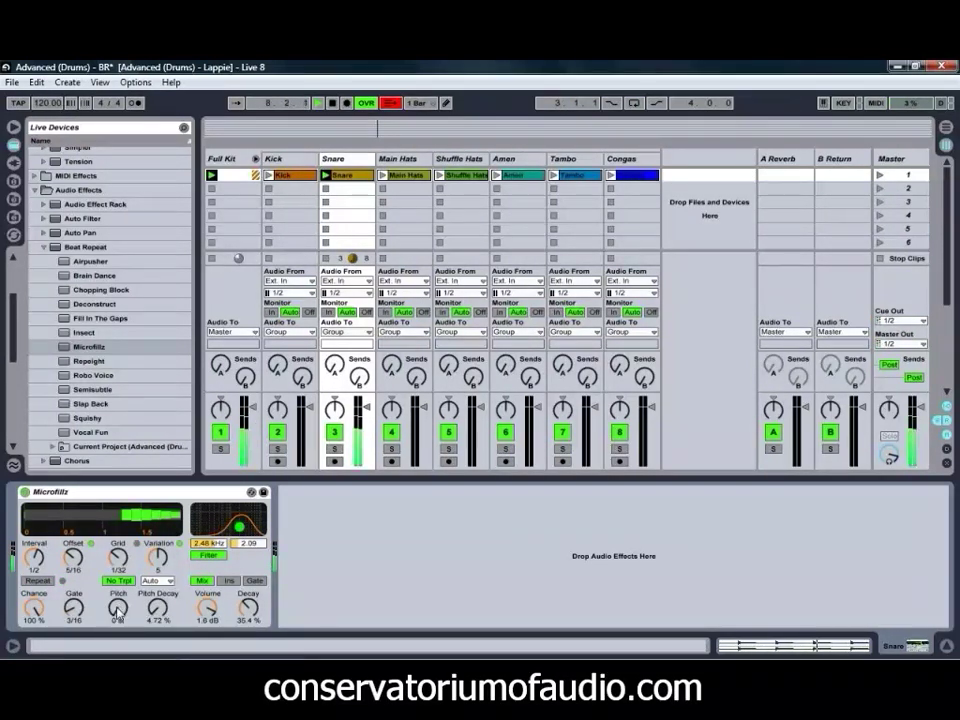
left_click_drag(117, 612, 117, 610)
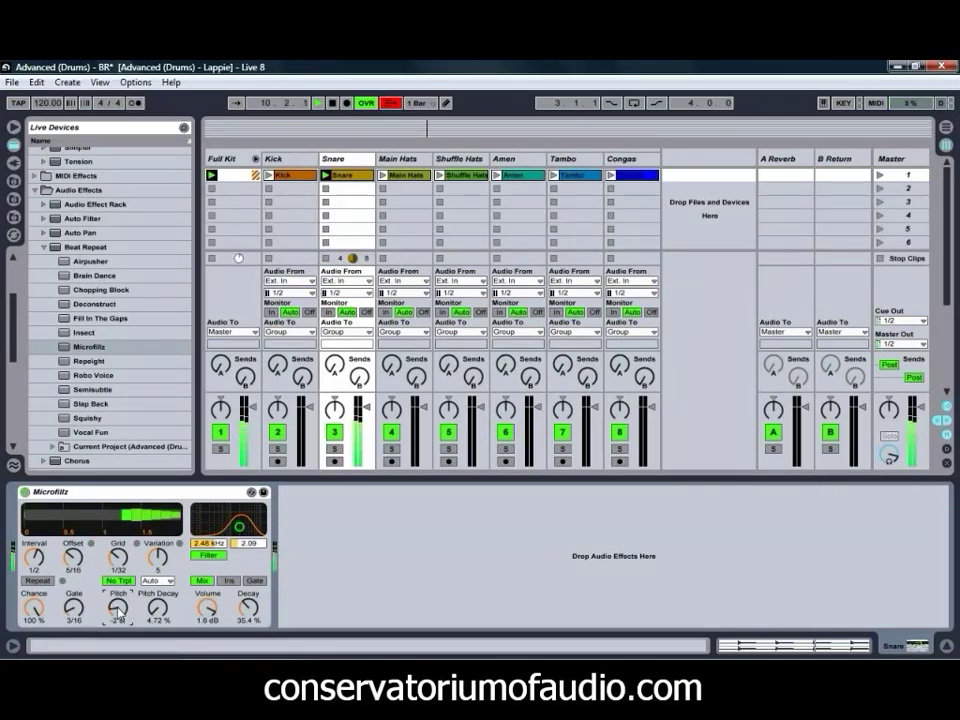
left_click_drag(240, 530, 231, 522)
left_click_drag(121, 618, 121, 623)
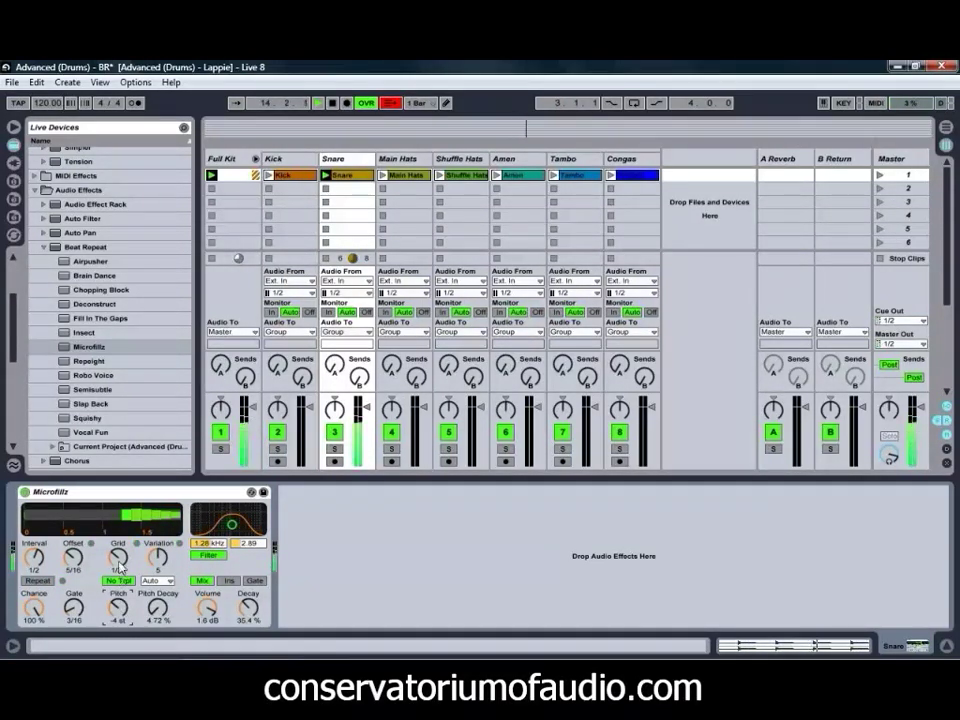
Step: Set the Microfillz Pitch Decay to 37.3 % and Grid to 1/32, and play the Snare clip
left_click_drag(119, 563, 120, 559)
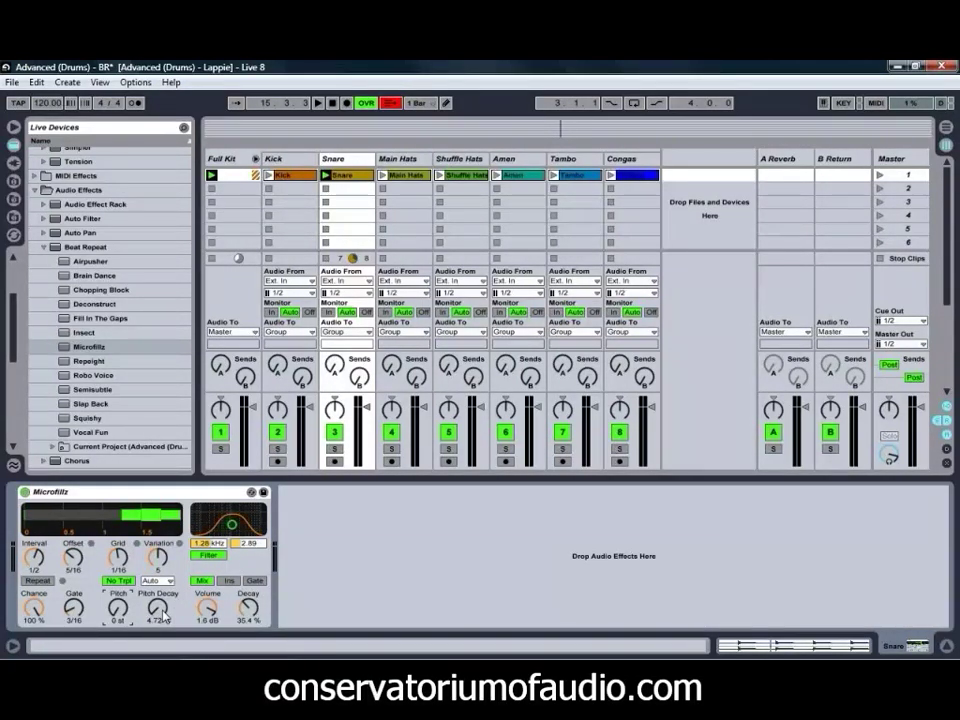
left_click_drag(163, 616, 163, 613)
left_click_drag(119, 566, 119, 561)
key("space")
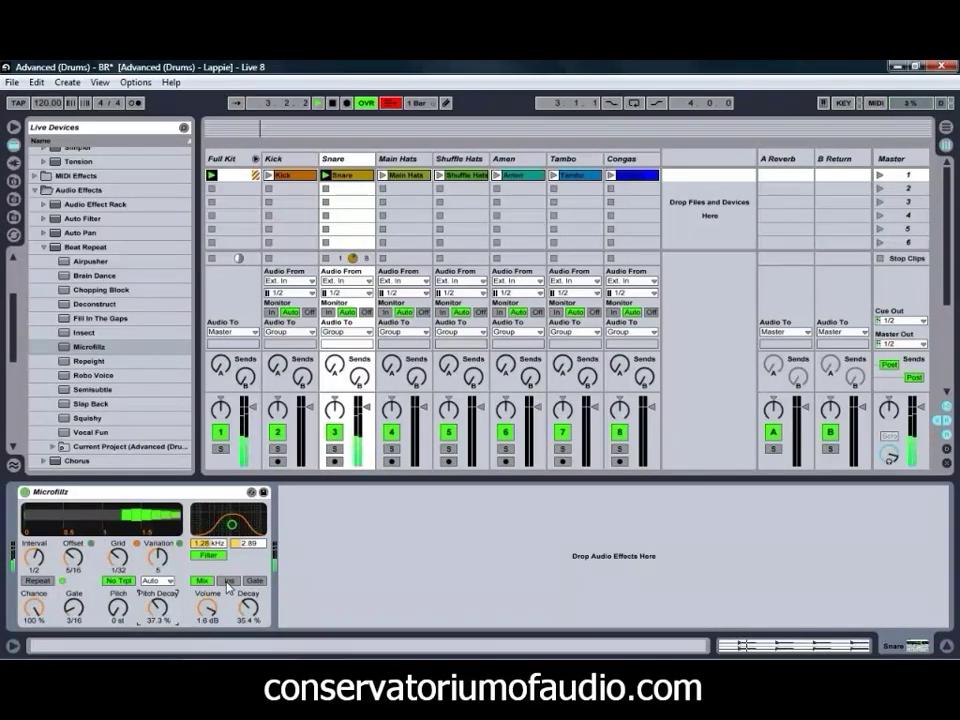
Step: Audition the repeats with Decay at 0 %, and raise Decay to 34.1 %
key("space")
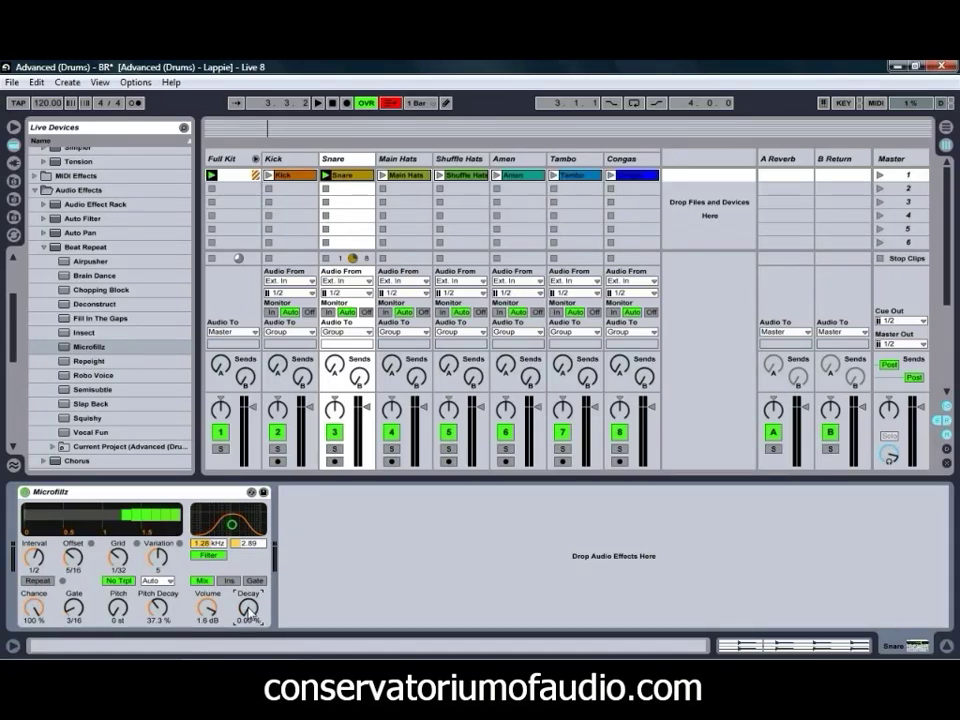
key("space")
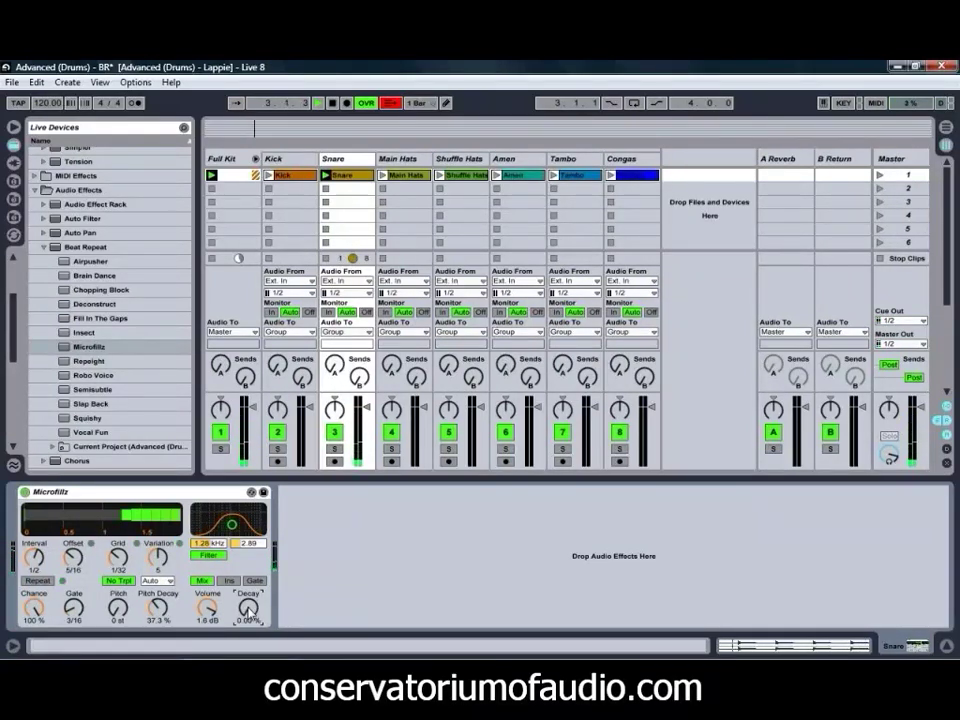
left_click_drag(247, 614, 246, 612)
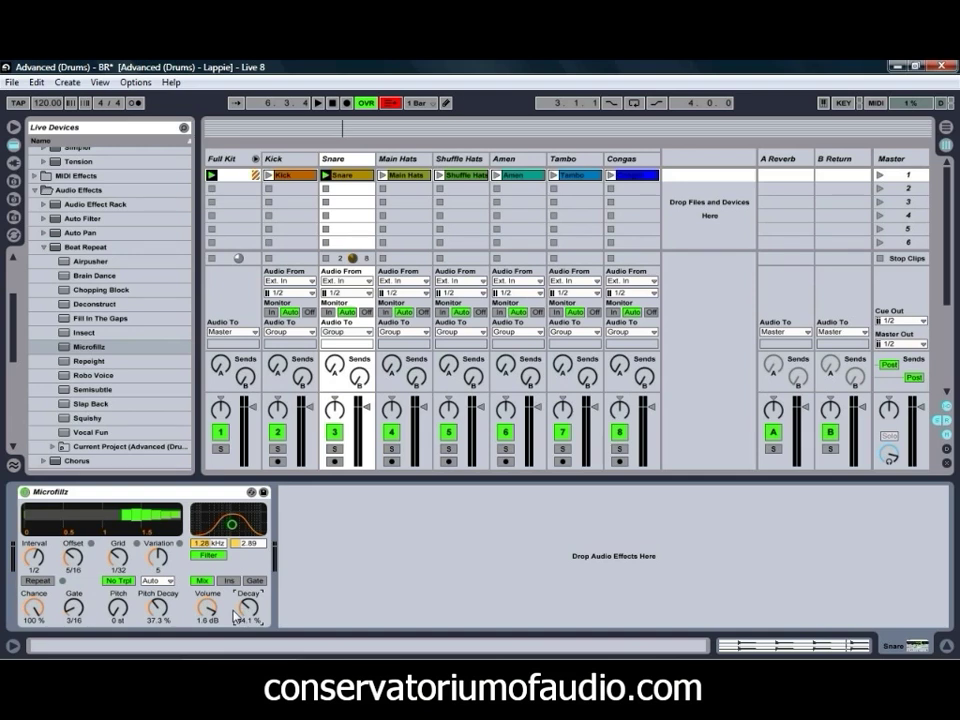
Step: Set the Microfillz Pitch Decay to 5.56 % and switch its output mode to Gate
left_click_drag(158, 606, 158, 607)
left_click(254, 581)
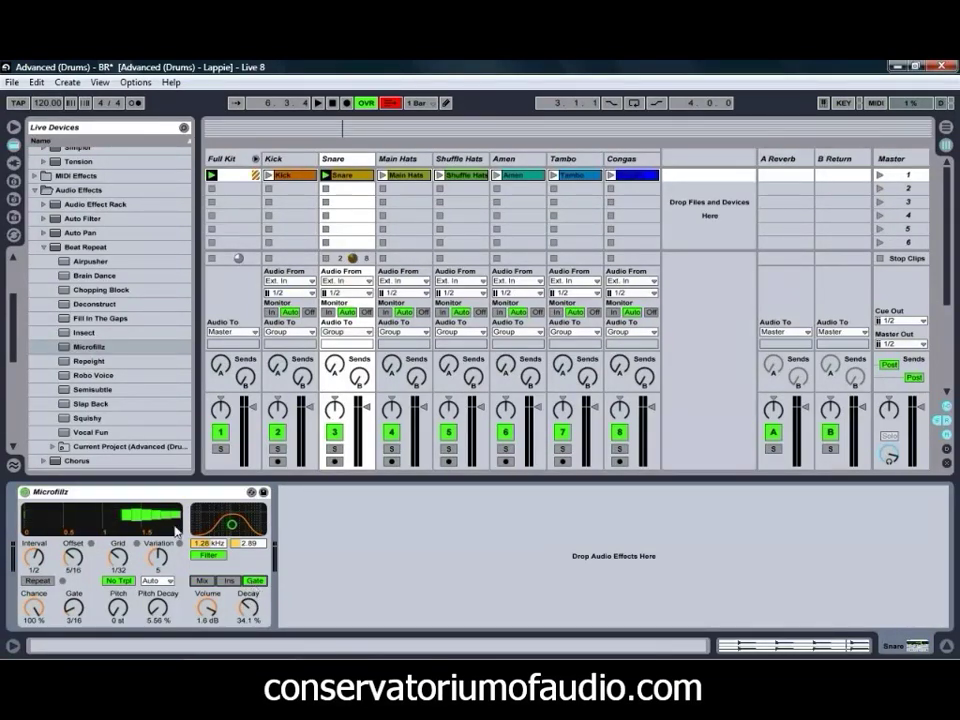
Step: Group the Microfillz device into an Audio Effect Rack, show its chain list, and rename the chain Beat Repeat
right_click(168, 497)
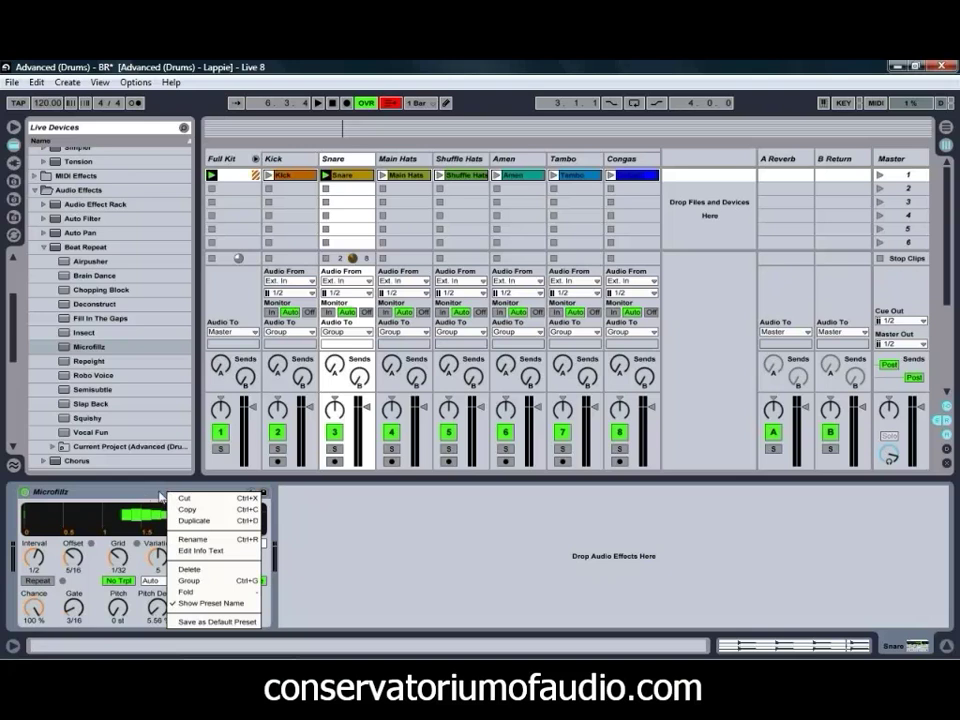
left_click(192, 581)
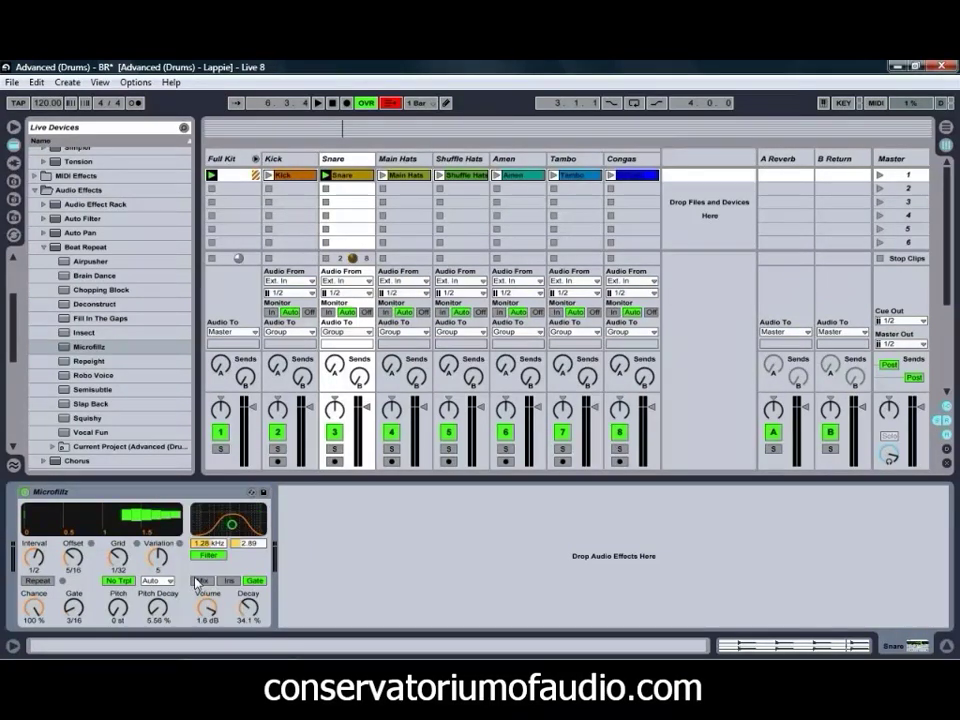
left_click(24, 530)
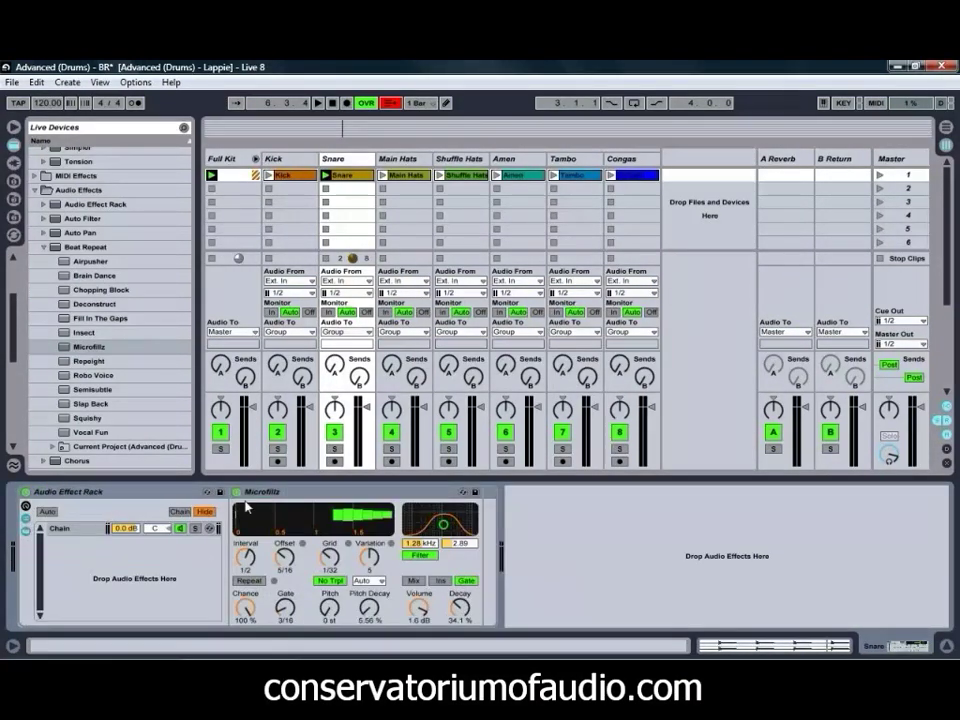
right_click(66, 528)
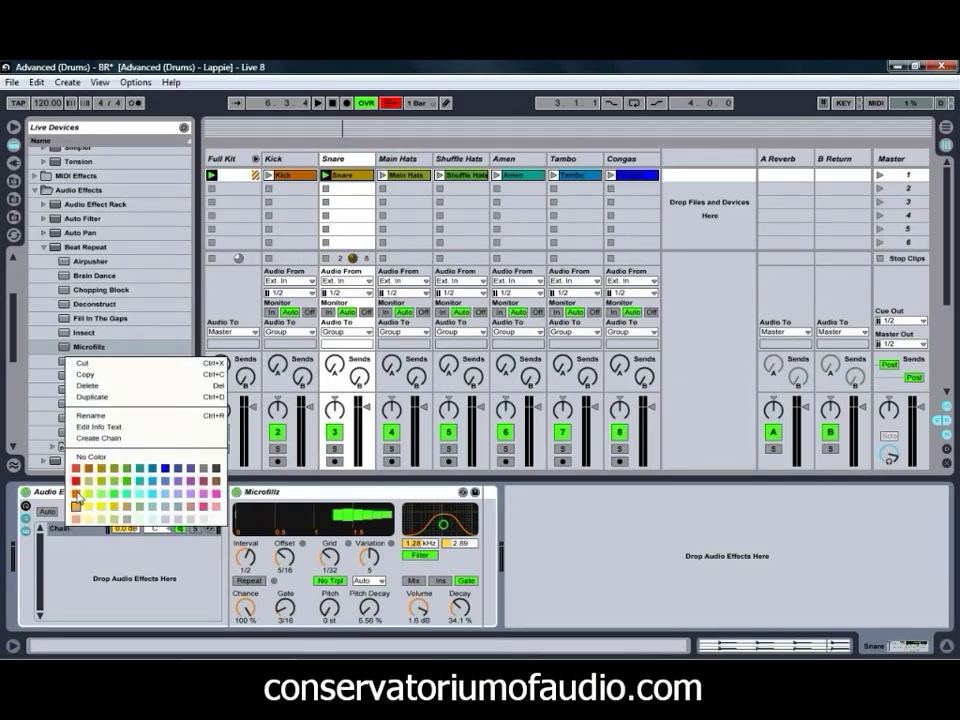
left_click(90, 416)
type("Beat Repeat")
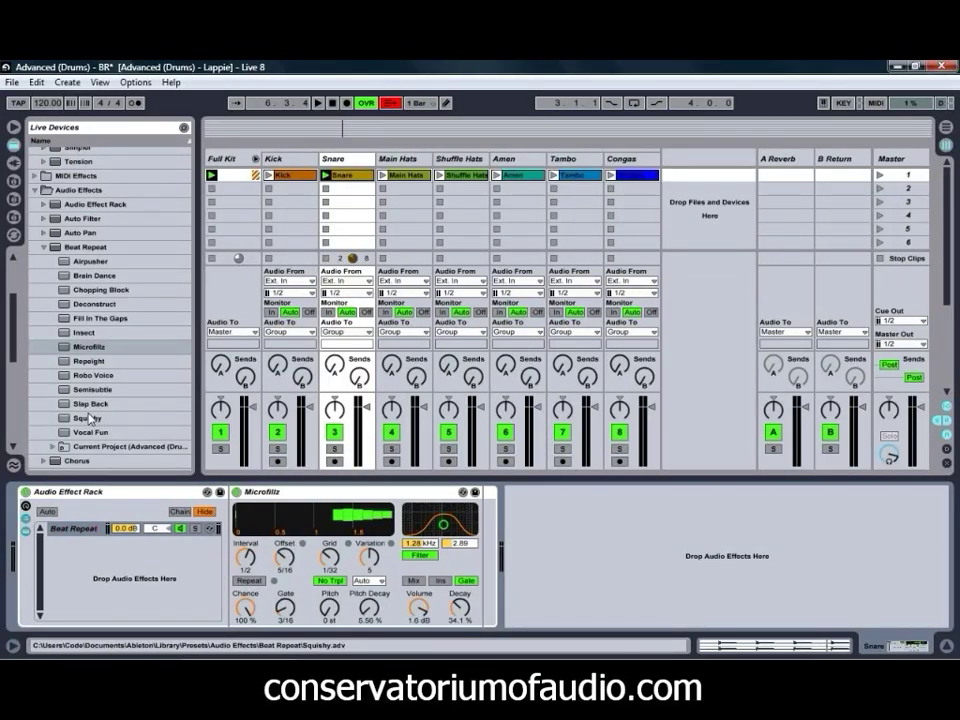
key("Return")
Step: Create a second, empty chain in the rack, name it Clean, and reselect the Beat Repeat chain
right_click(70, 563)
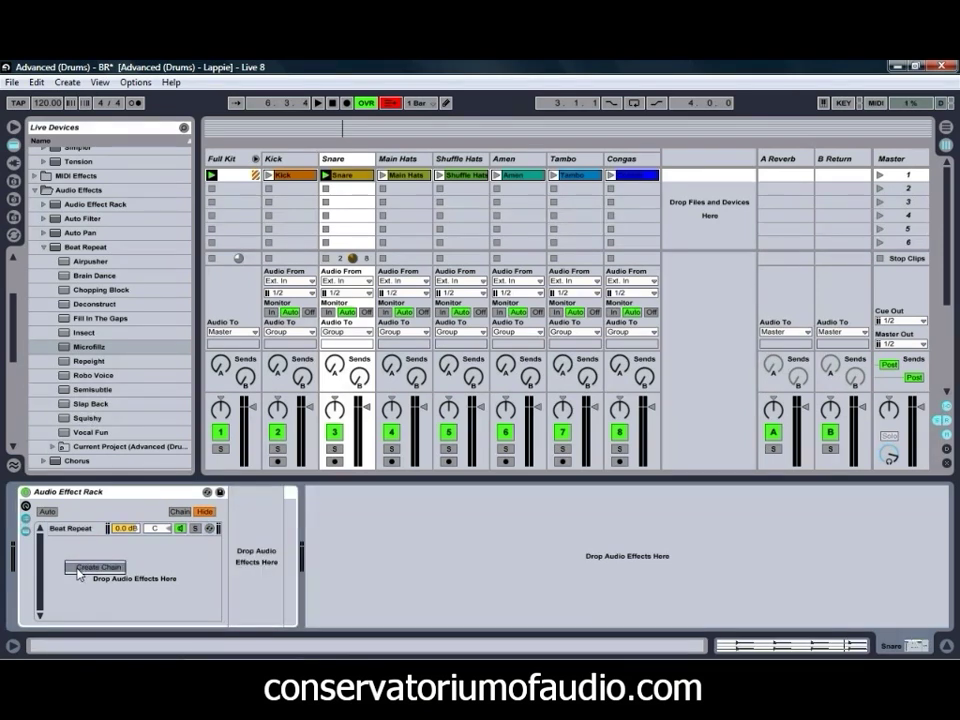
left_click(80, 567)
right_click(65, 542)
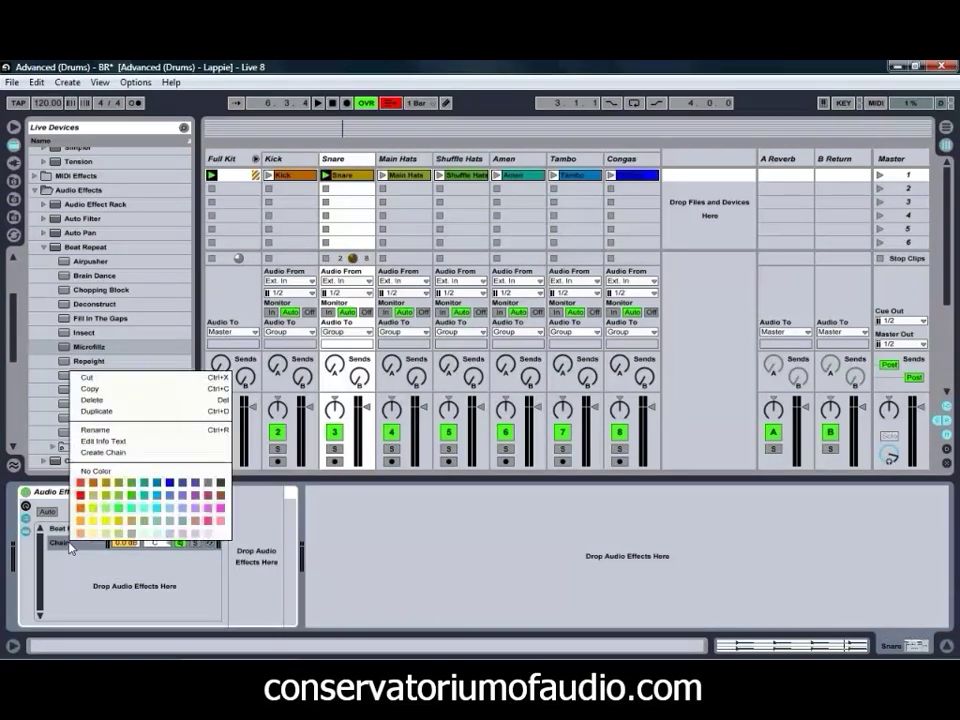
left_click(96, 429)
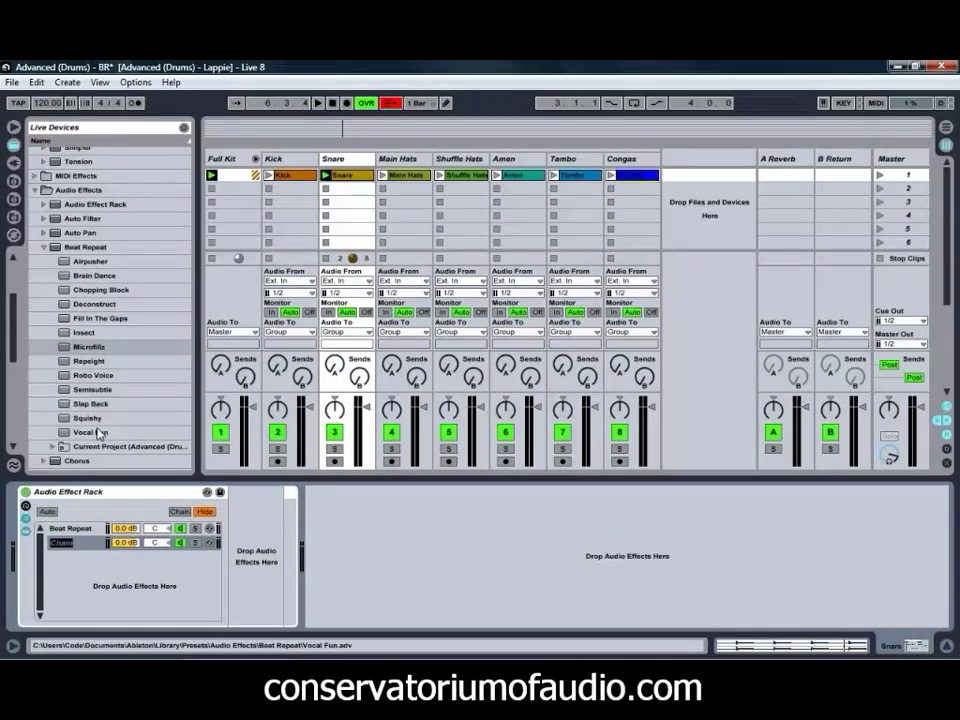
key("Return")
left_click(78, 535)
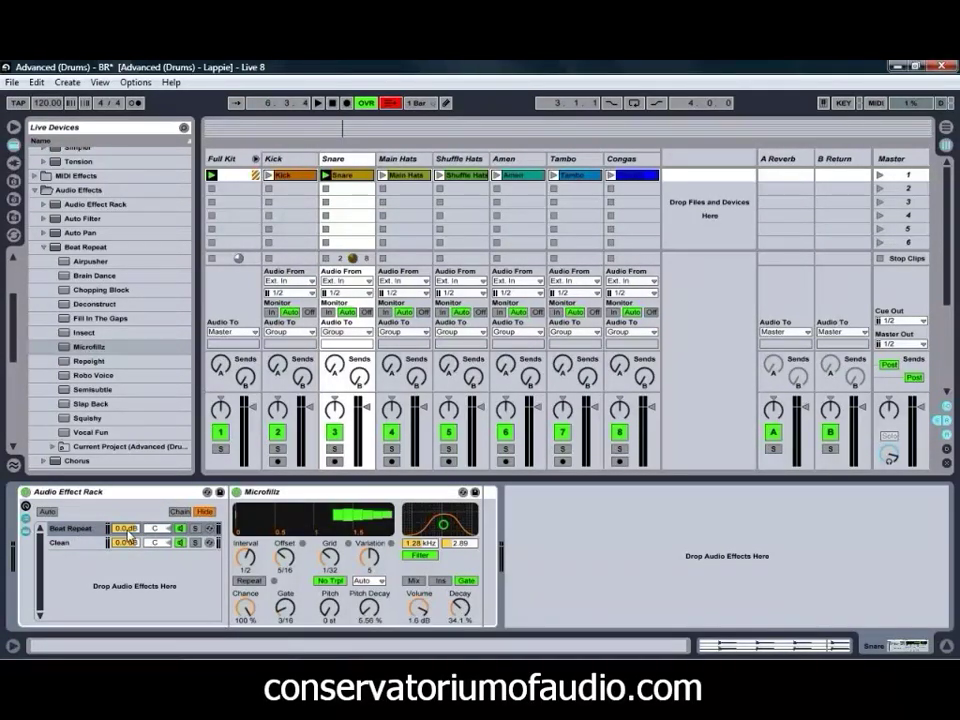